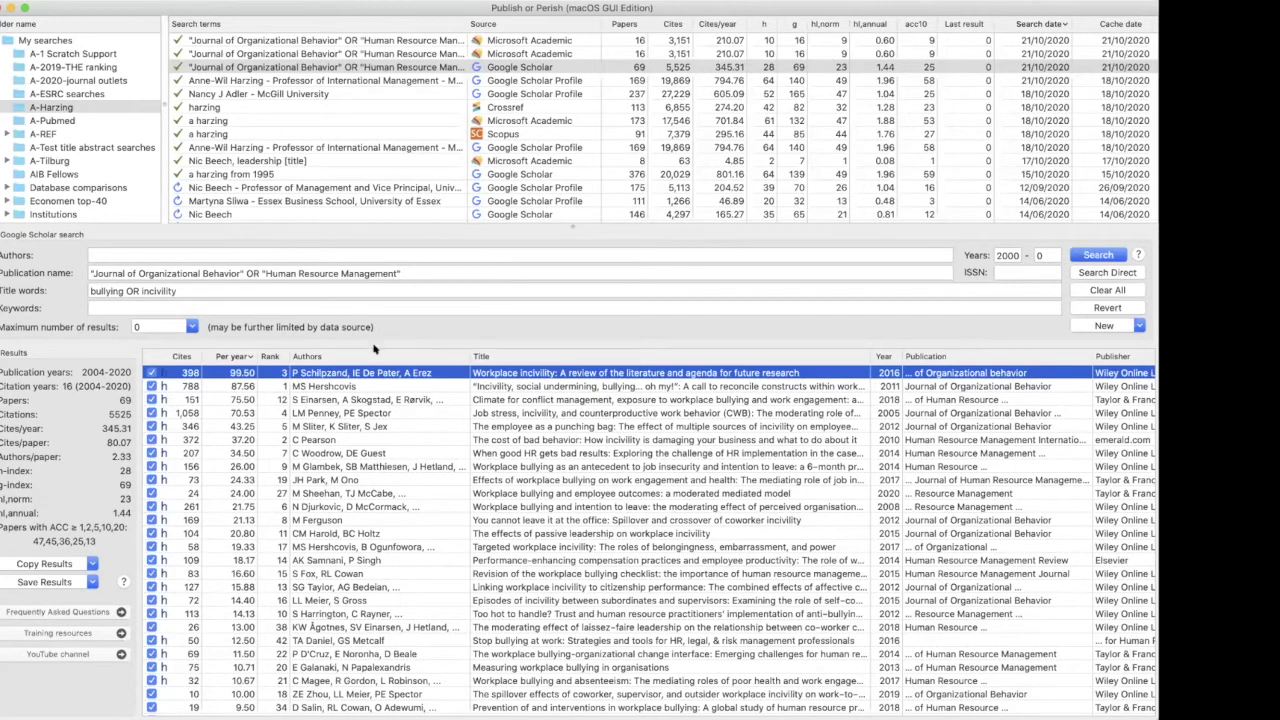
# - Sort the bullying OR incivility results by rank, widen the Title column, and select the top paper
pyautogui.click(270, 357)
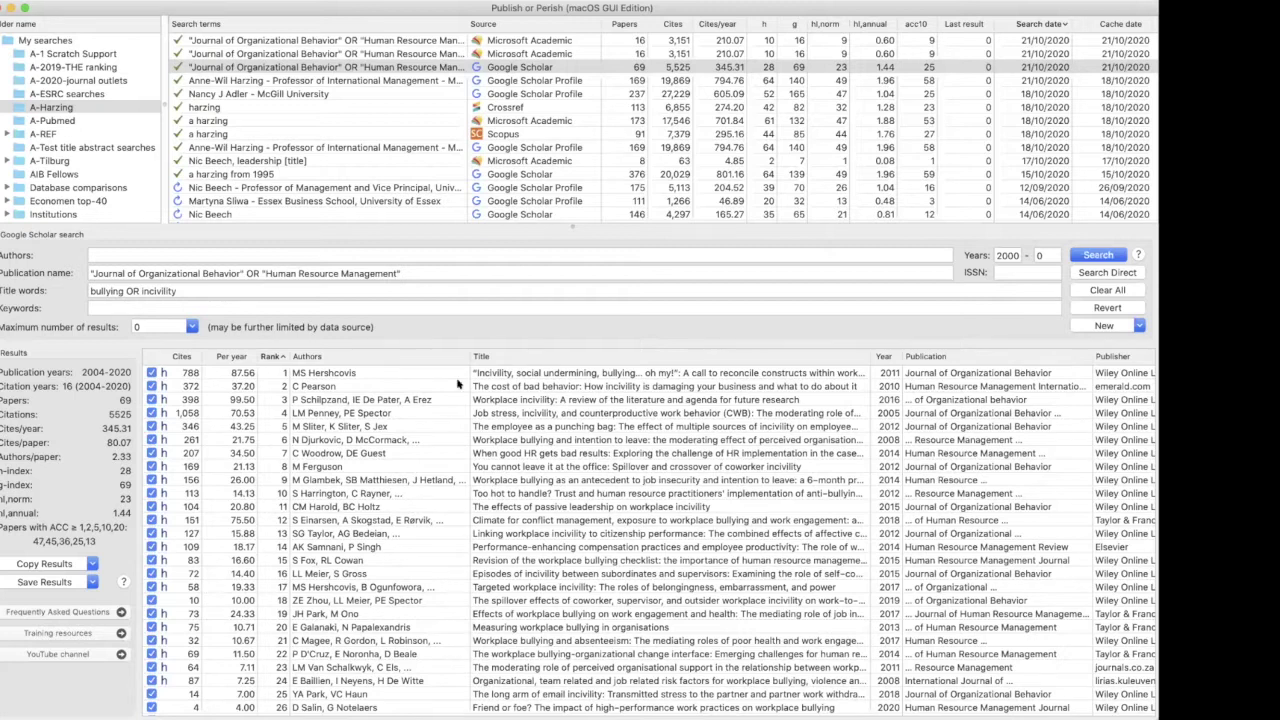
pyautogui.moveTo(466, 357); pyautogui.dragTo(428, 356)
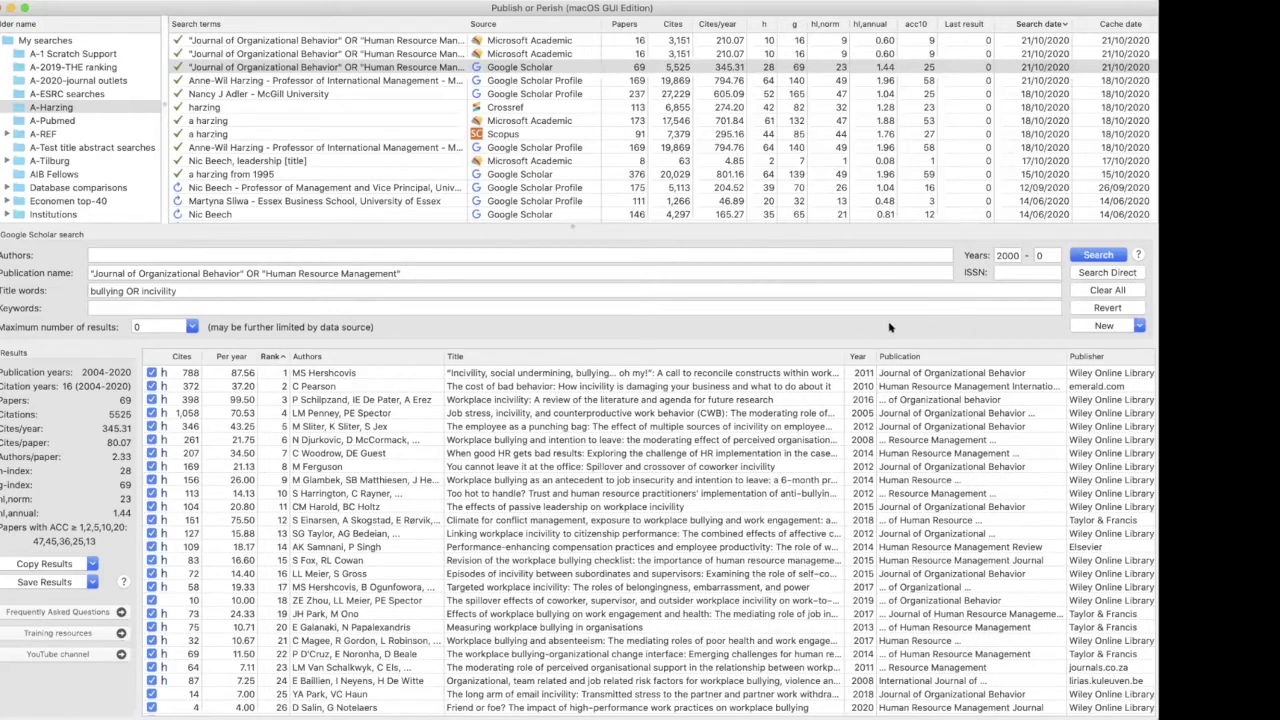
pyautogui.moveTo(848, 350); pyautogui.dragTo(1003, 353)
pyautogui.click(557, 375)
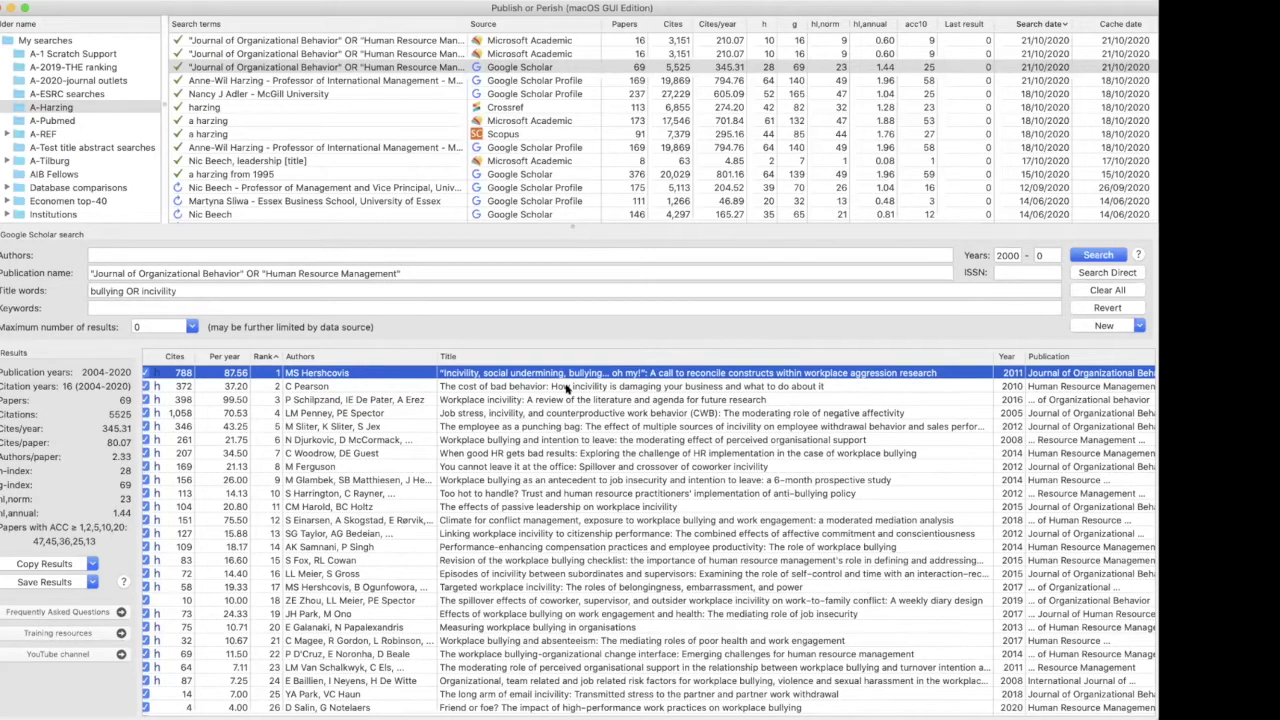
# - Sort the 69 results by citations, highest first, and select the two most-cited papers
pyautogui.hscroll(-2, 567, 388)
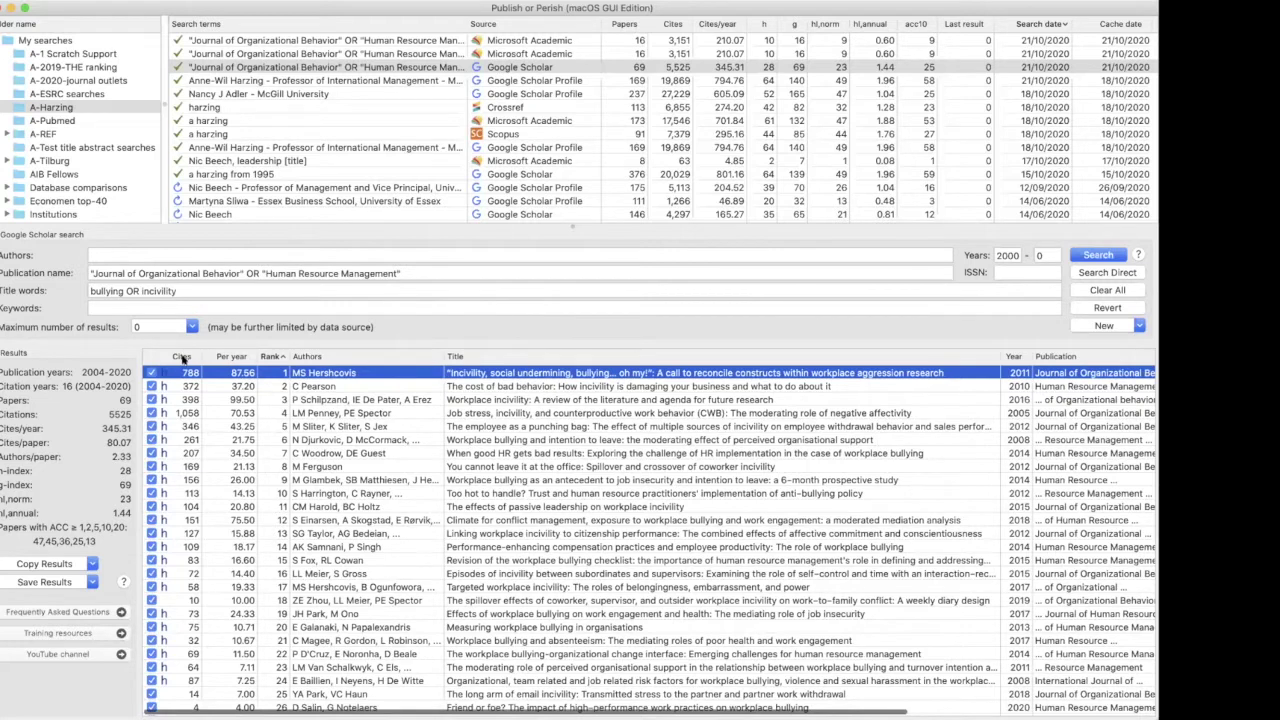
pyautogui.click(183, 357)
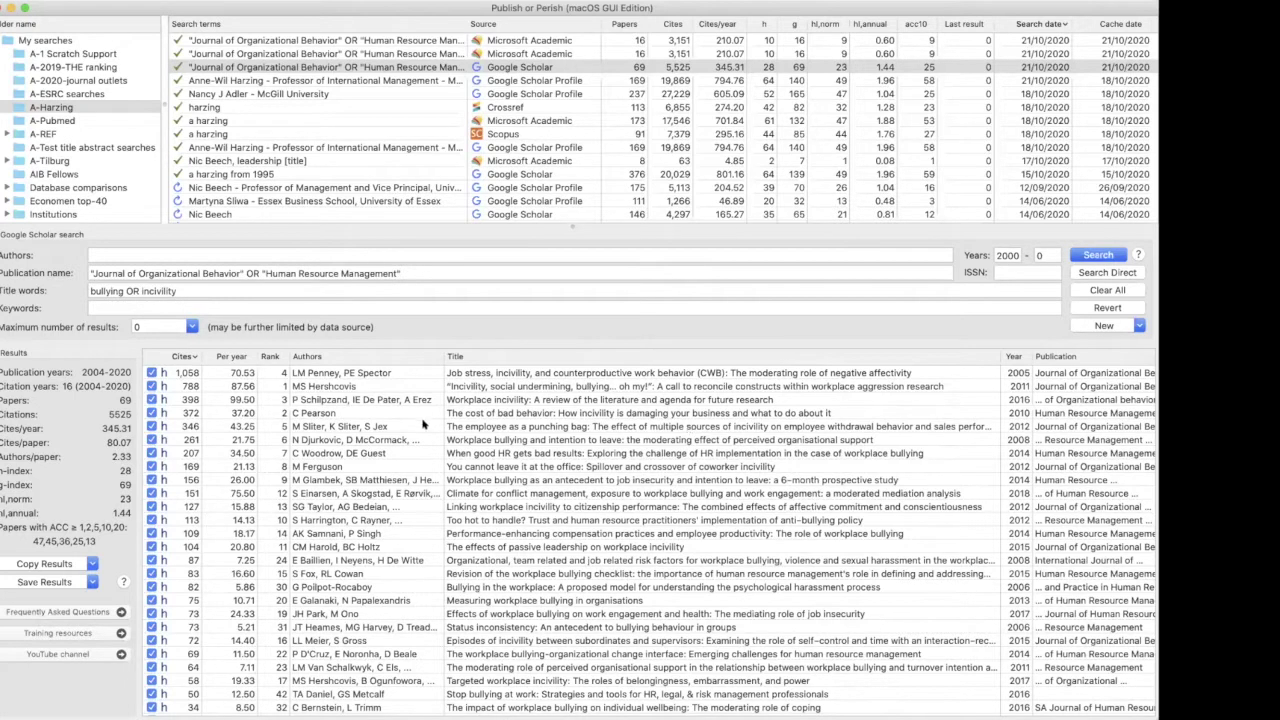
pyautogui.click(324, 372)
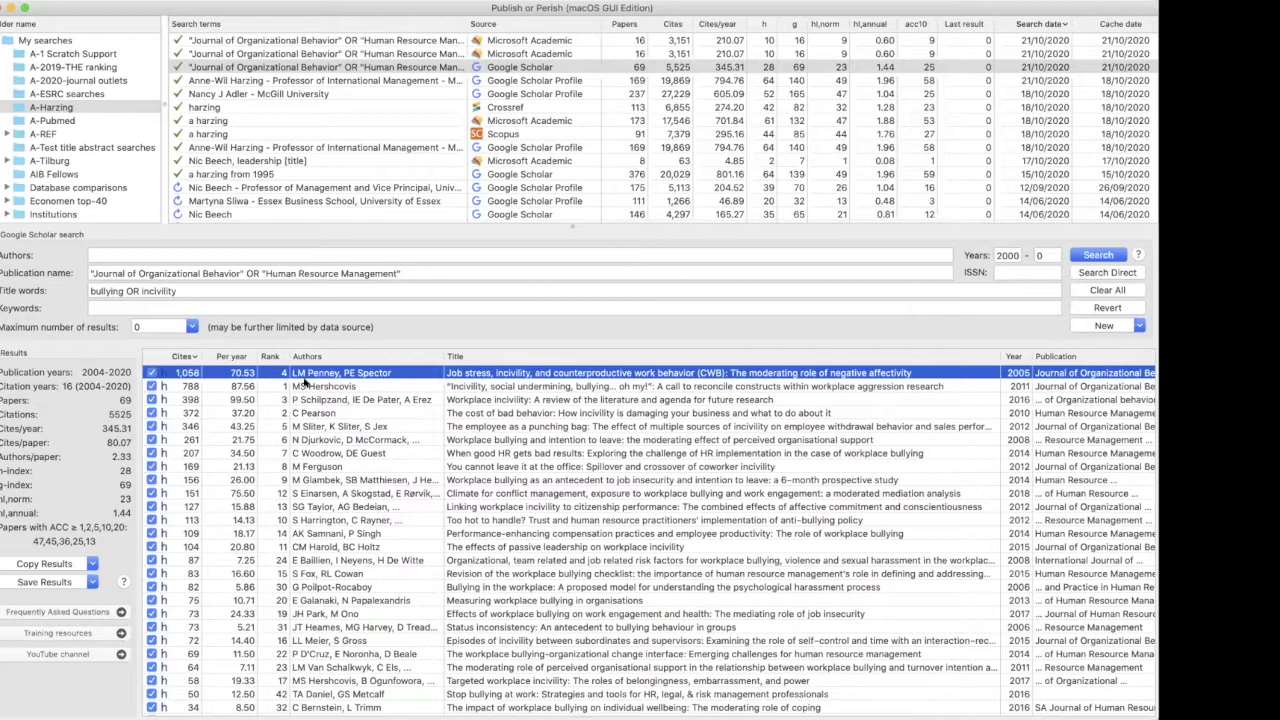
pyautogui.click(304, 385)
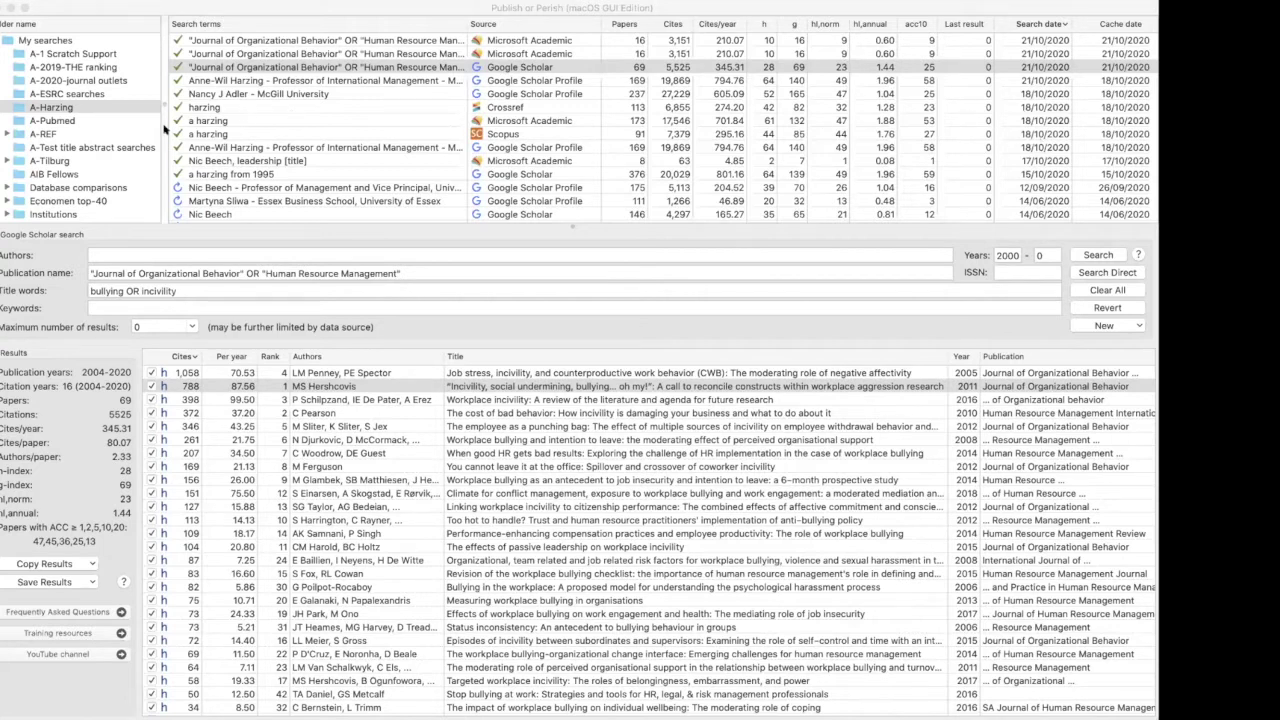
# - Widen the Title column slightly and show the Maximum number of results choices
pyautogui.click(566, 8)
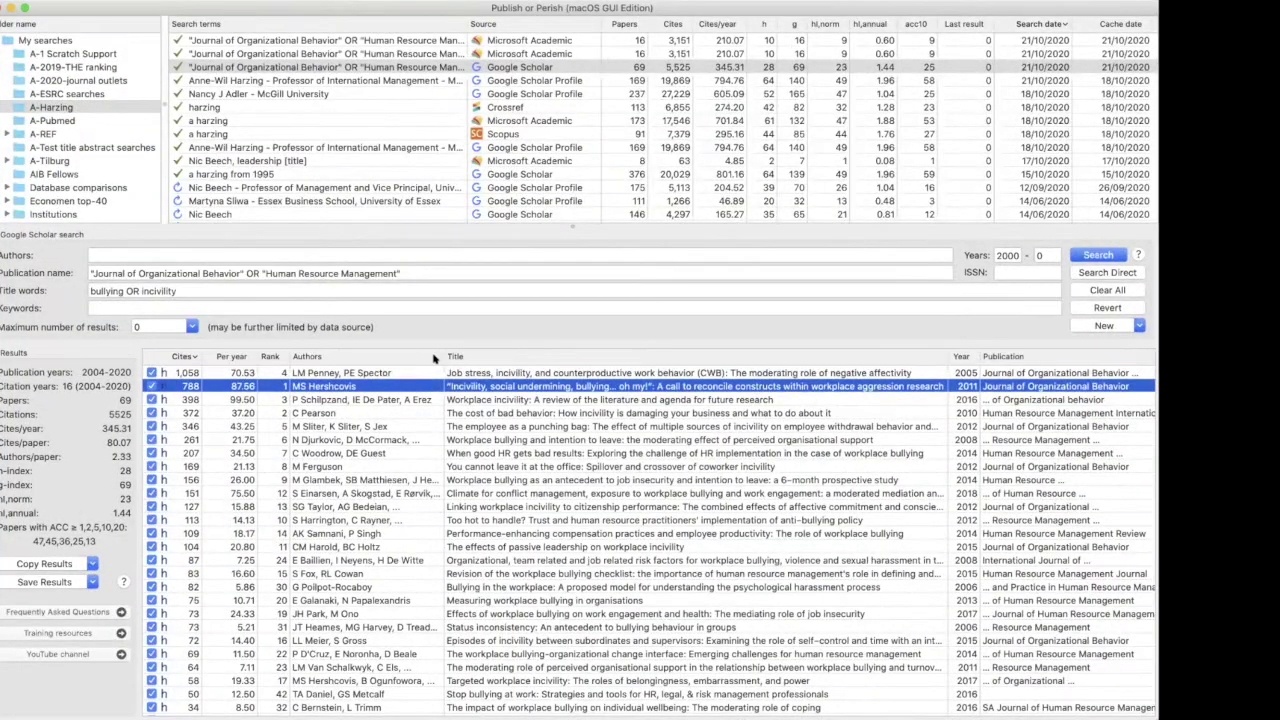
pyautogui.moveTo(437, 356); pyautogui.dragTo(424, 356)
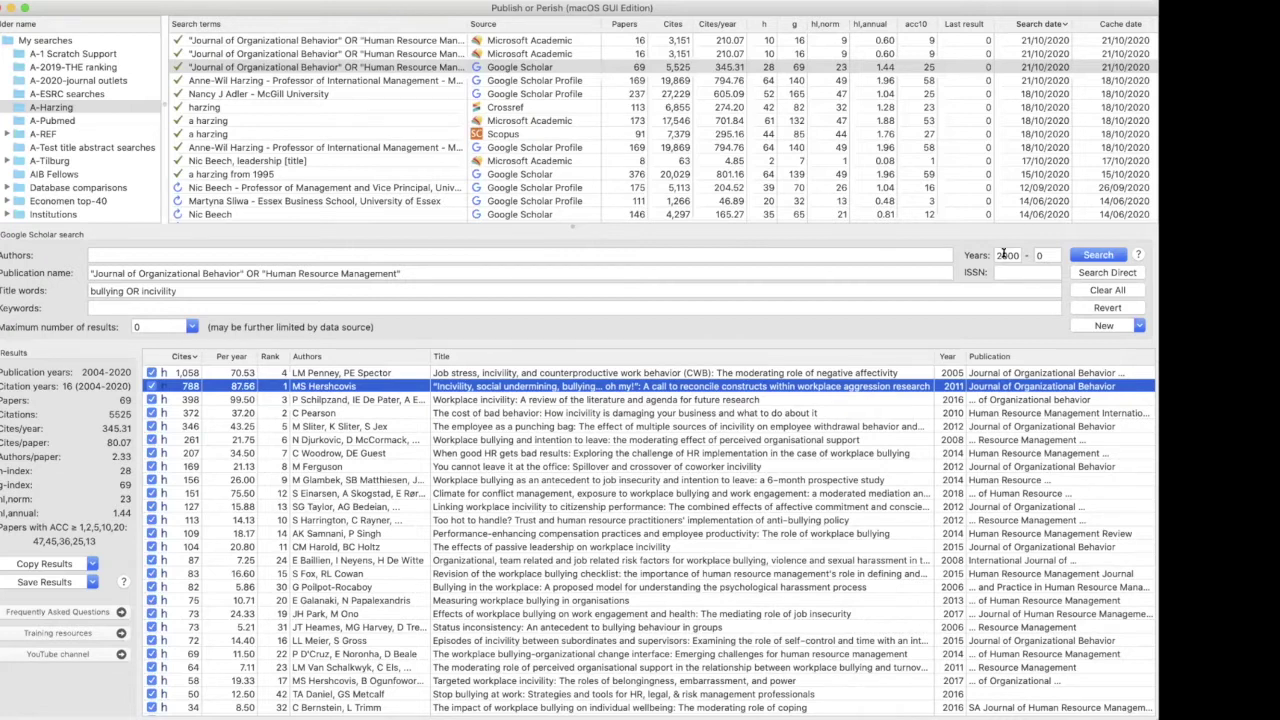
pyautogui.click(190, 327)
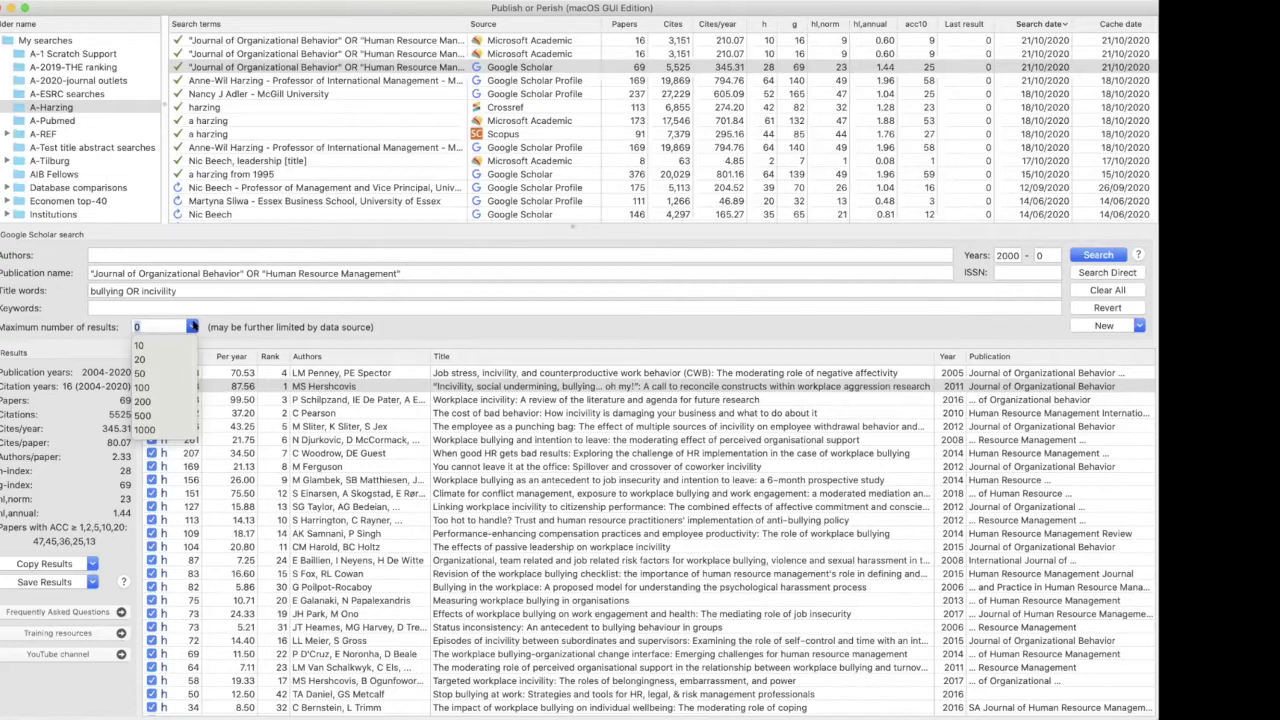
# - Cap the results at 20 and rerun the search, giving 20 papers with 4,730 citations
pyautogui.click(137, 359)
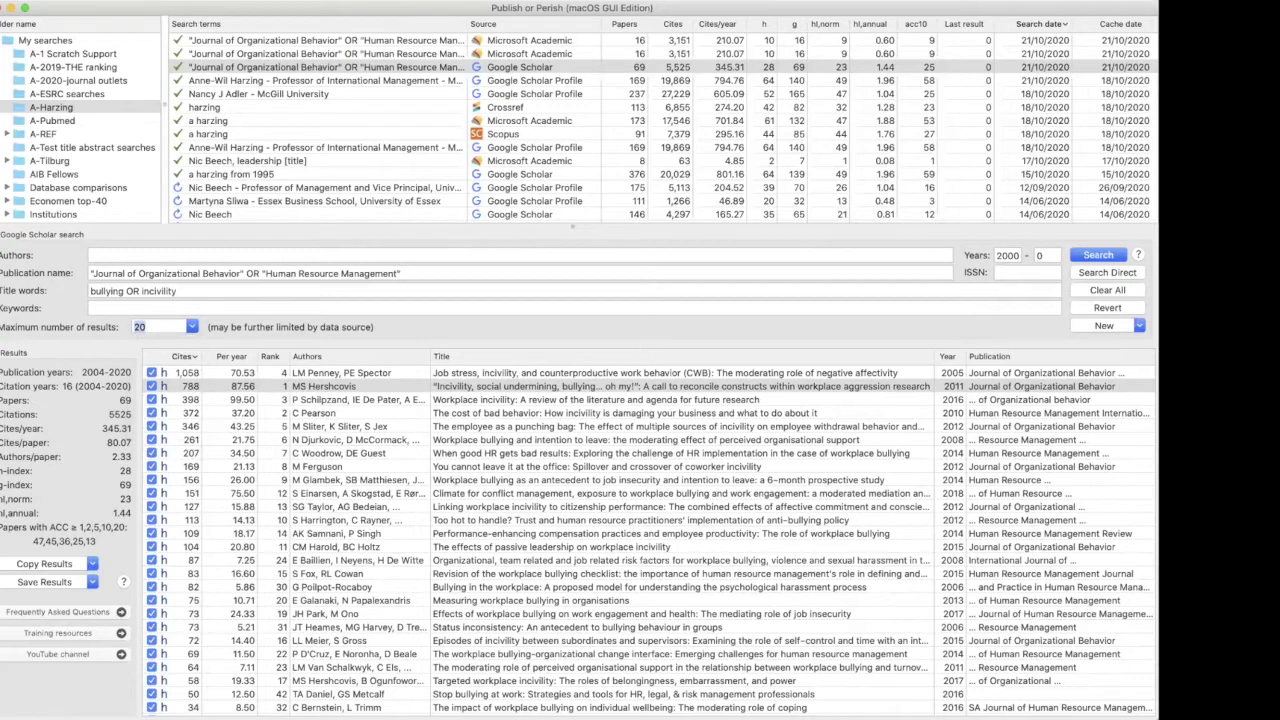
pyautogui.click(1098, 255)
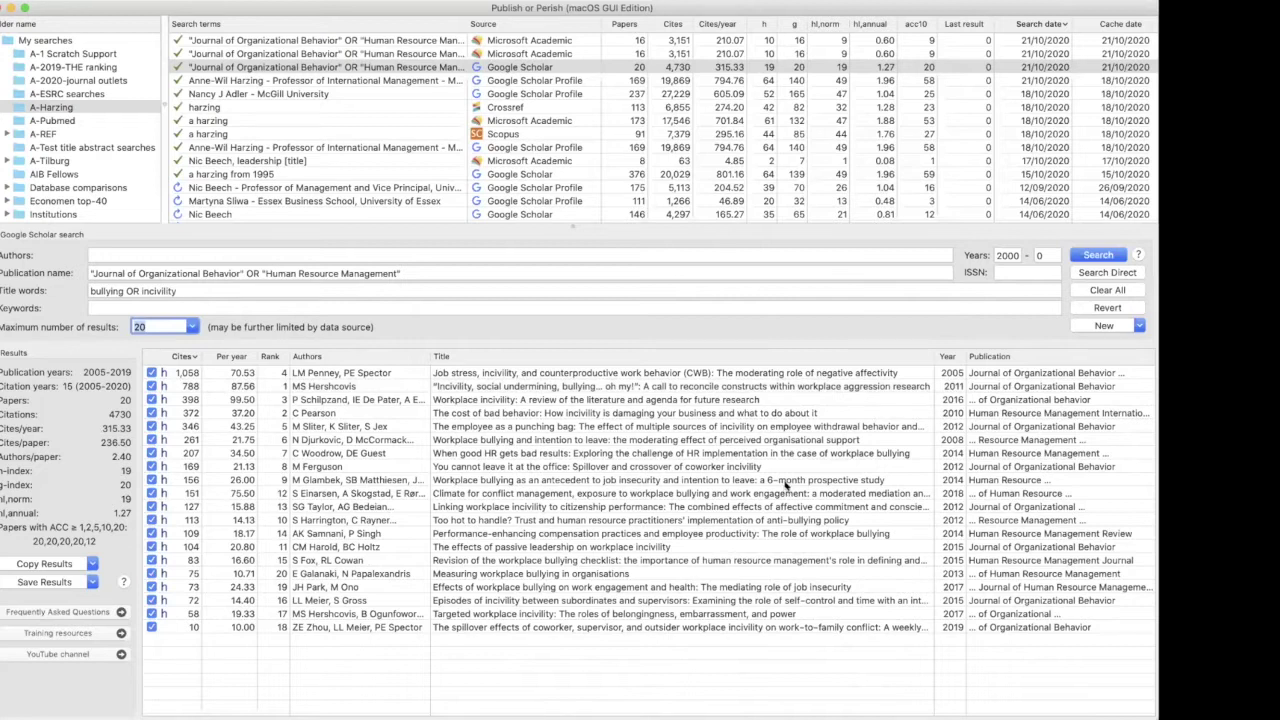
pyautogui.click(192, 326)
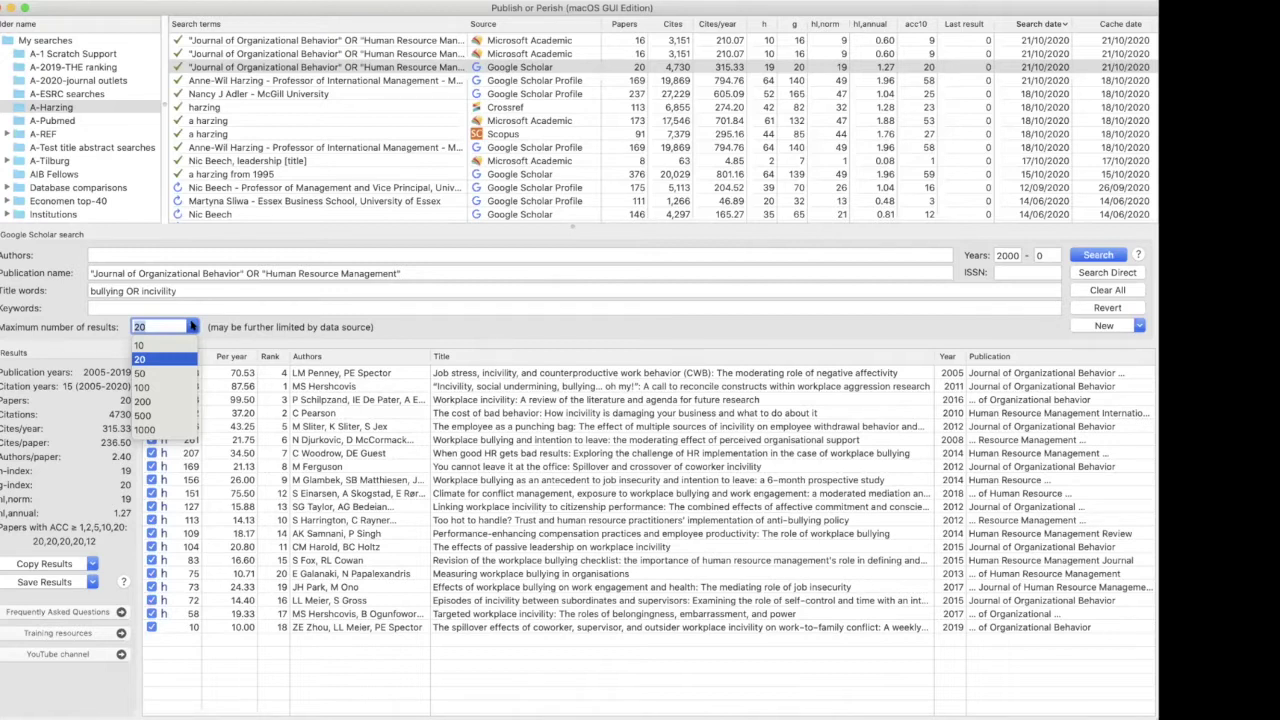
pyautogui.click(814, 458)
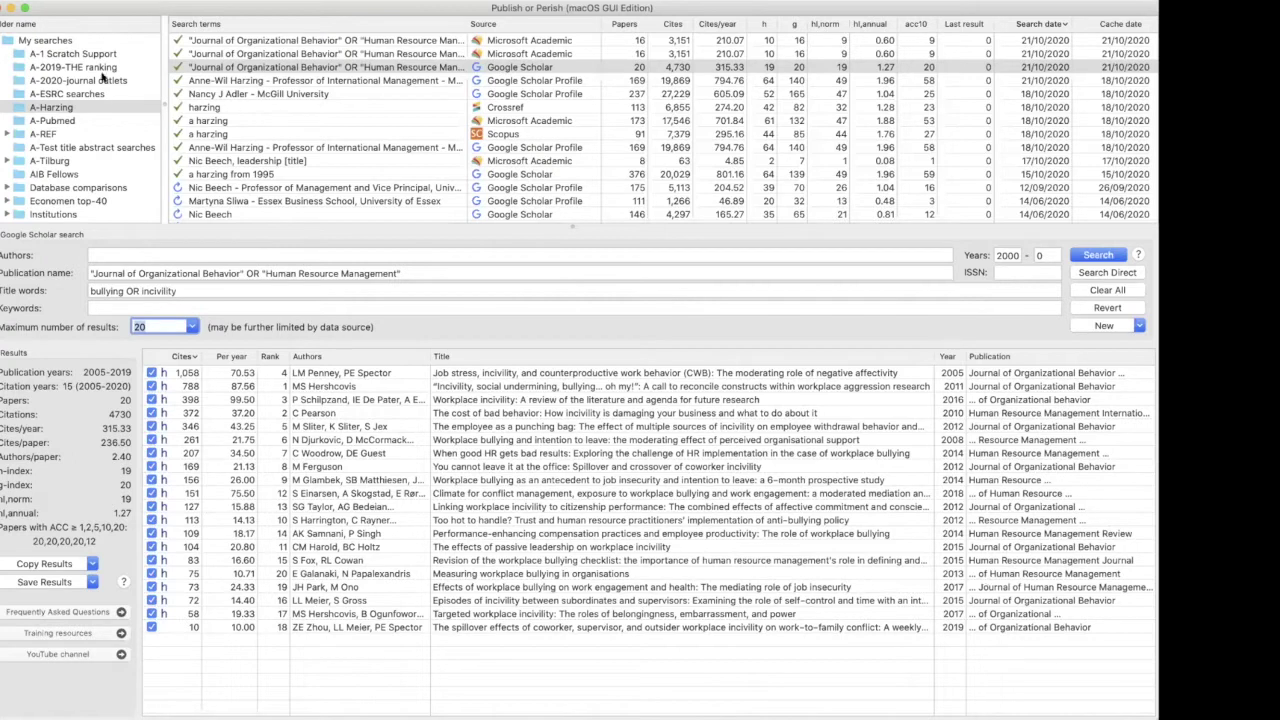
# - Show all saved searches under My searches and open the JIBS Language searches folder
pyautogui.click(52, 39)
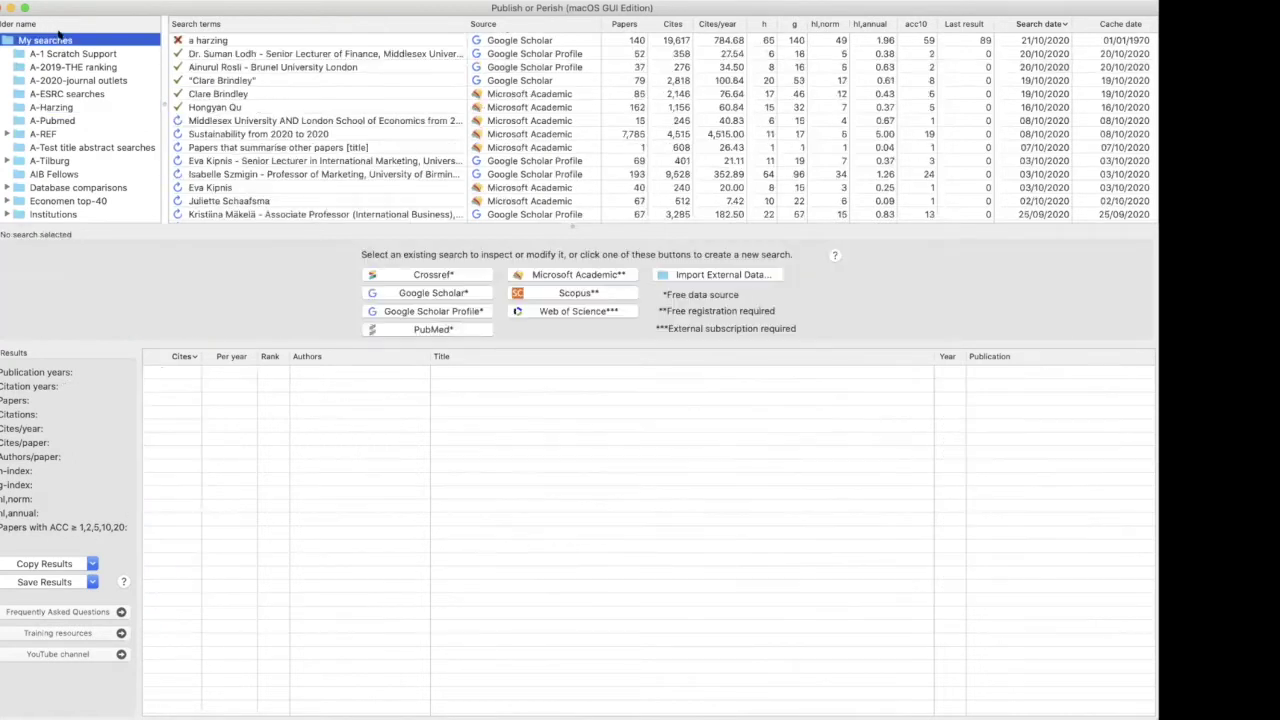
pyautogui.scroll(-15, 1020, 86)
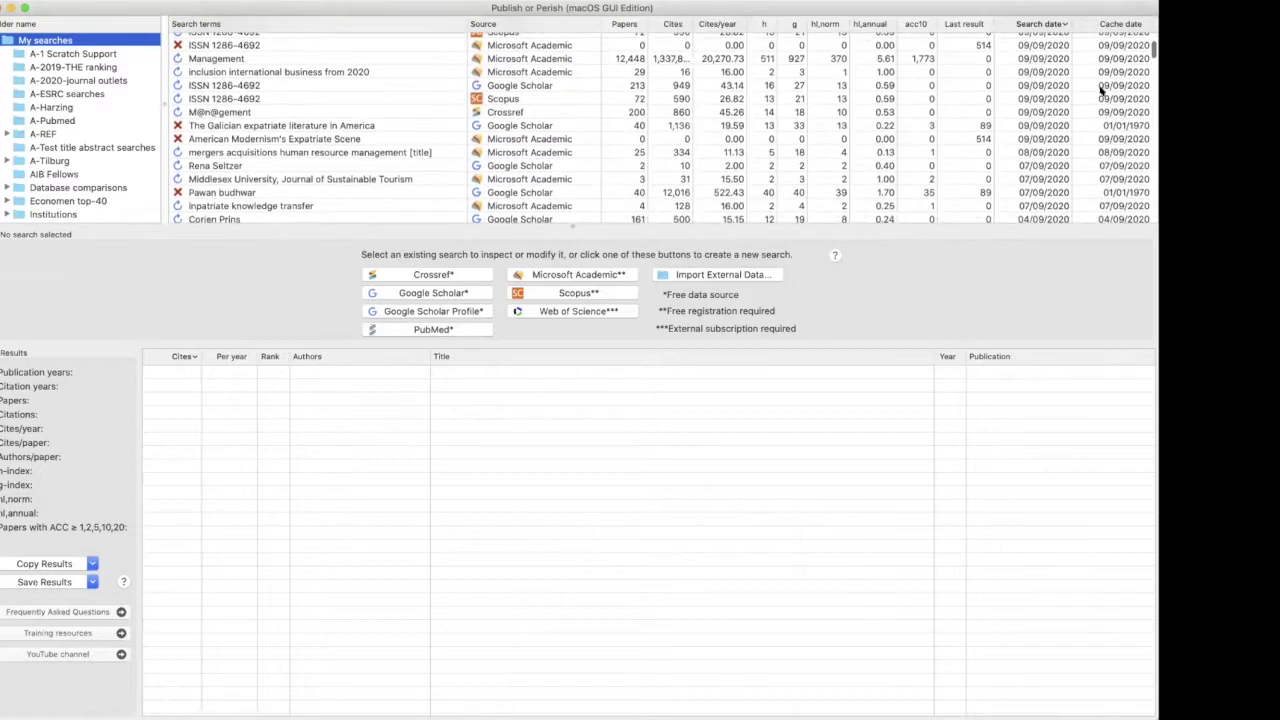
pyautogui.scroll(-15, 1146, 54)
pyautogui.scroll(-20, 1146, 54)
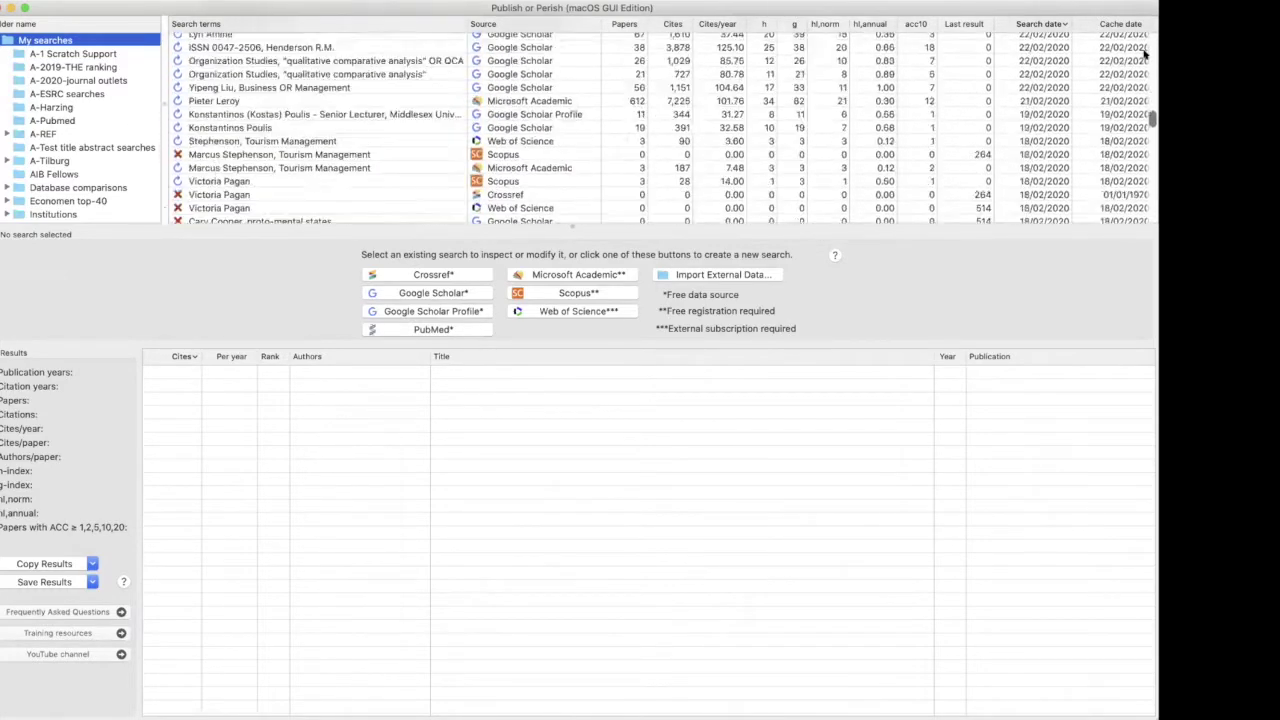
pyautogui.scroll(-20, 1146, 54)
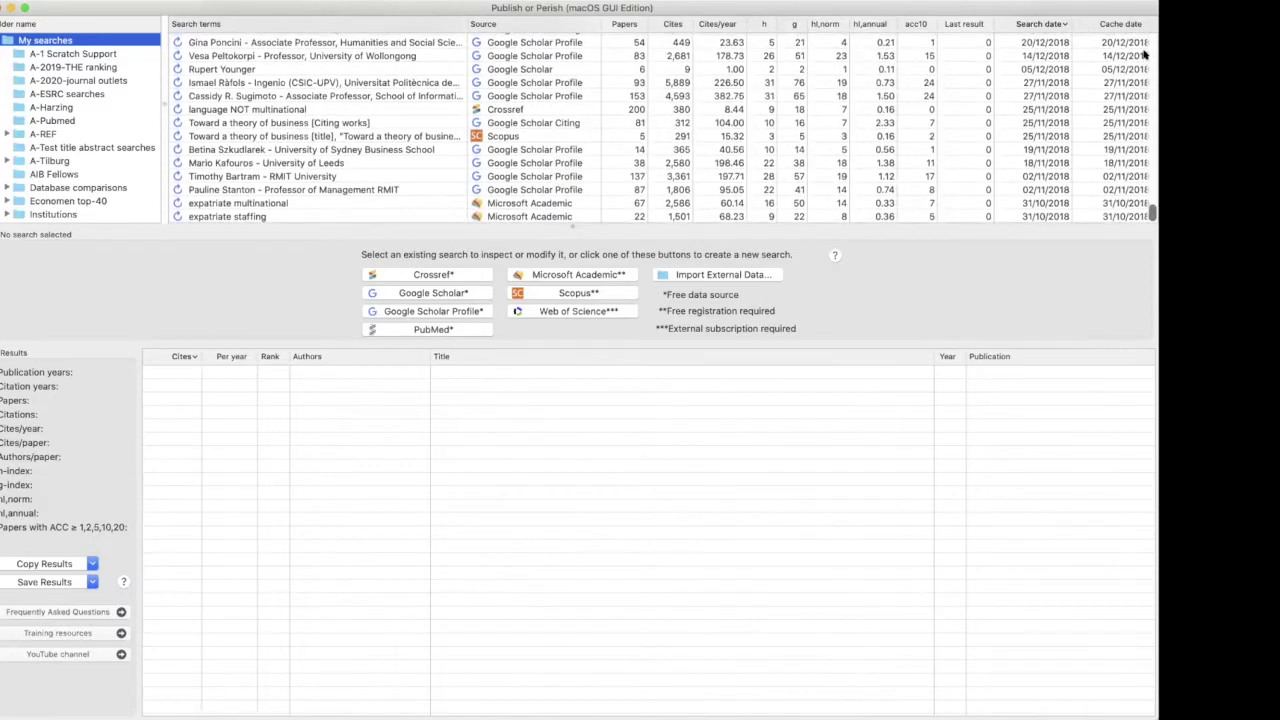
pyautogui.scroll(-1, 108, 200)
pyautogui.click(80, 218)
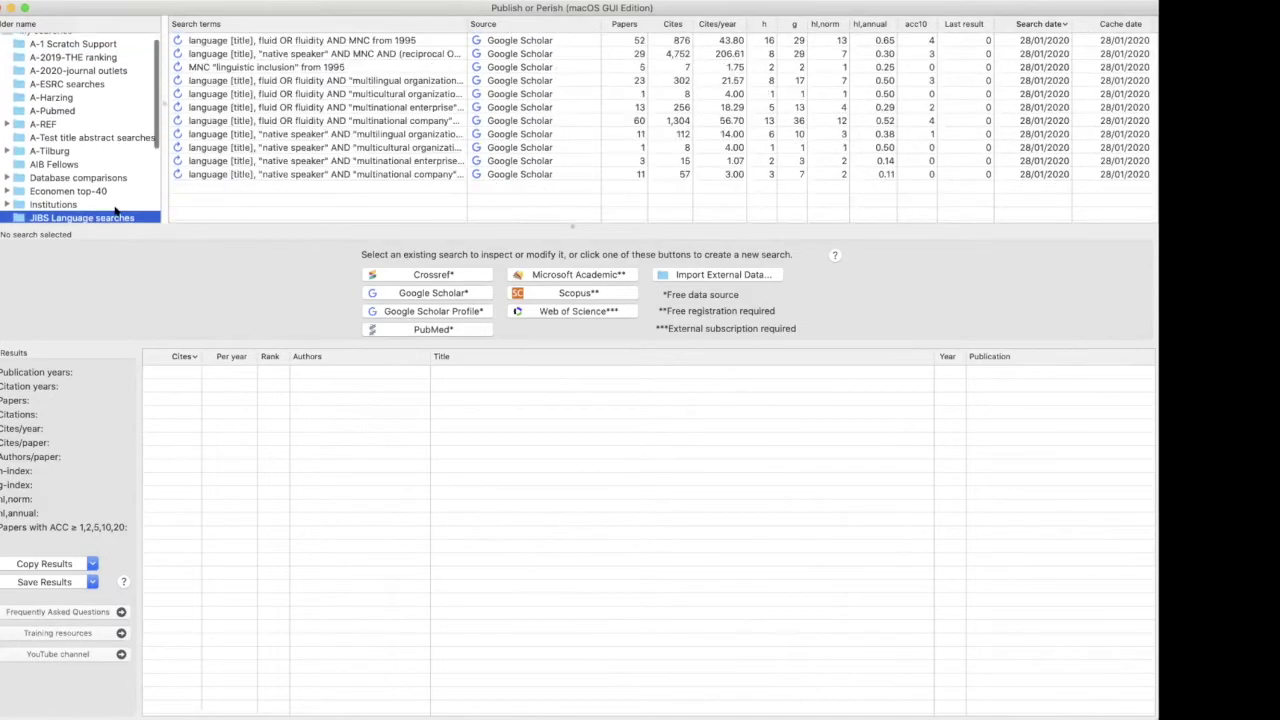
pyautogui.scroll(-5, 152, 135)
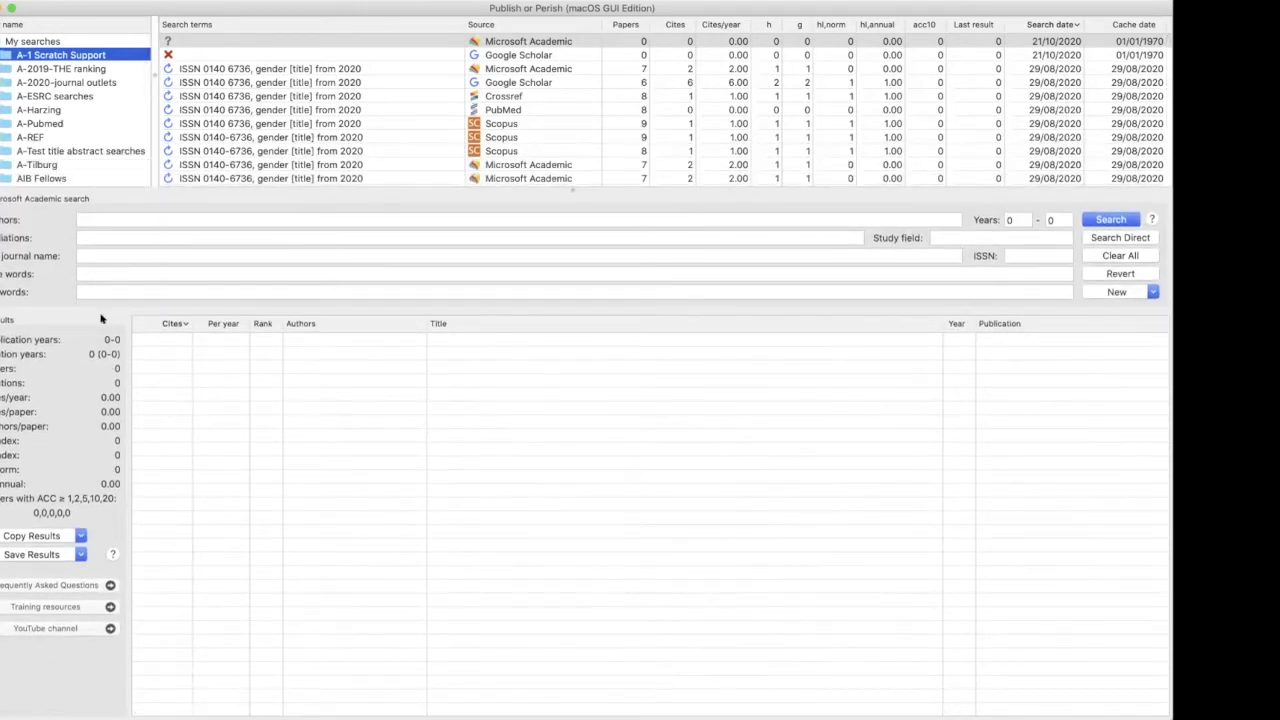
# - Search Microsoft Academic for affiliation 'Middlesex University' with title word 'builying', returning 9 papers
pyautogui.click(105, 236)
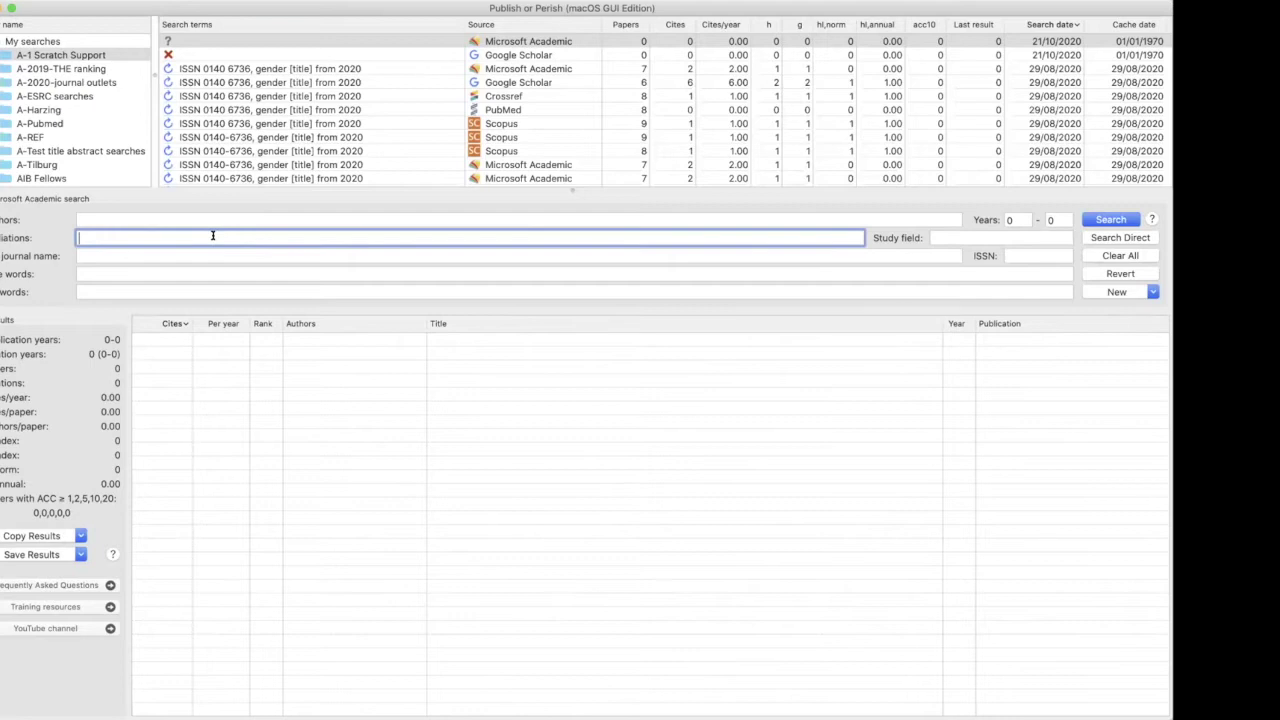
pyautogui.write('Middlesex University')
pyautogui.click(110, 273)
pyautogui.write('bu')
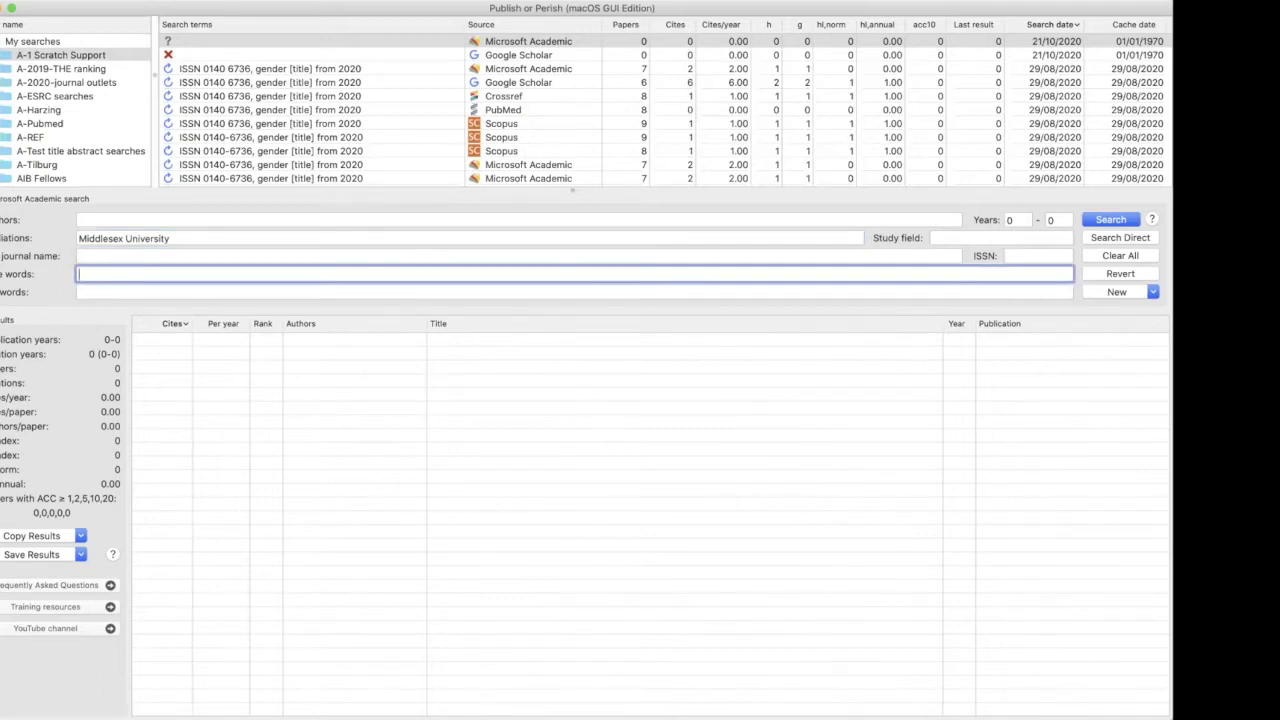
pyautogui.write('i')
pyautogui.write('lying')
pyautogui.press('Return')
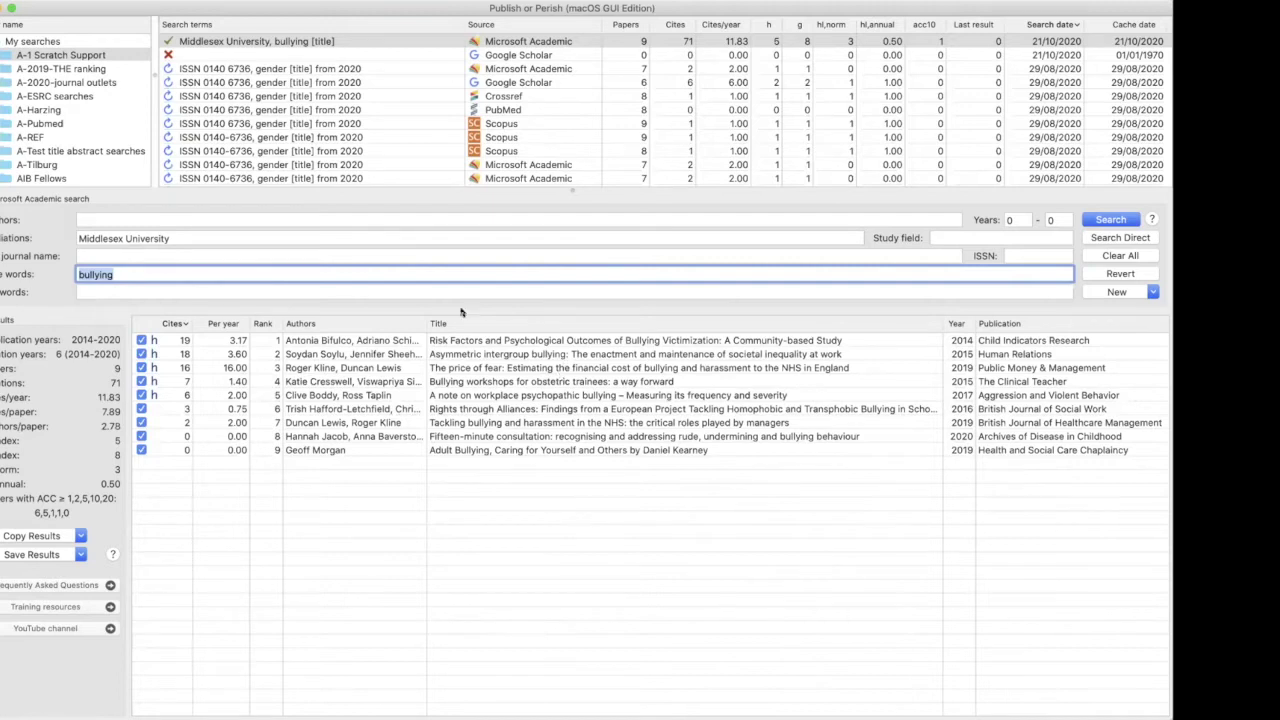
# - Widen the Authors column, inspect several bullying papers, and sort the nine results by title
pyautogui.moveTo(423, 320); pyautogui.dragTo(540, 319)
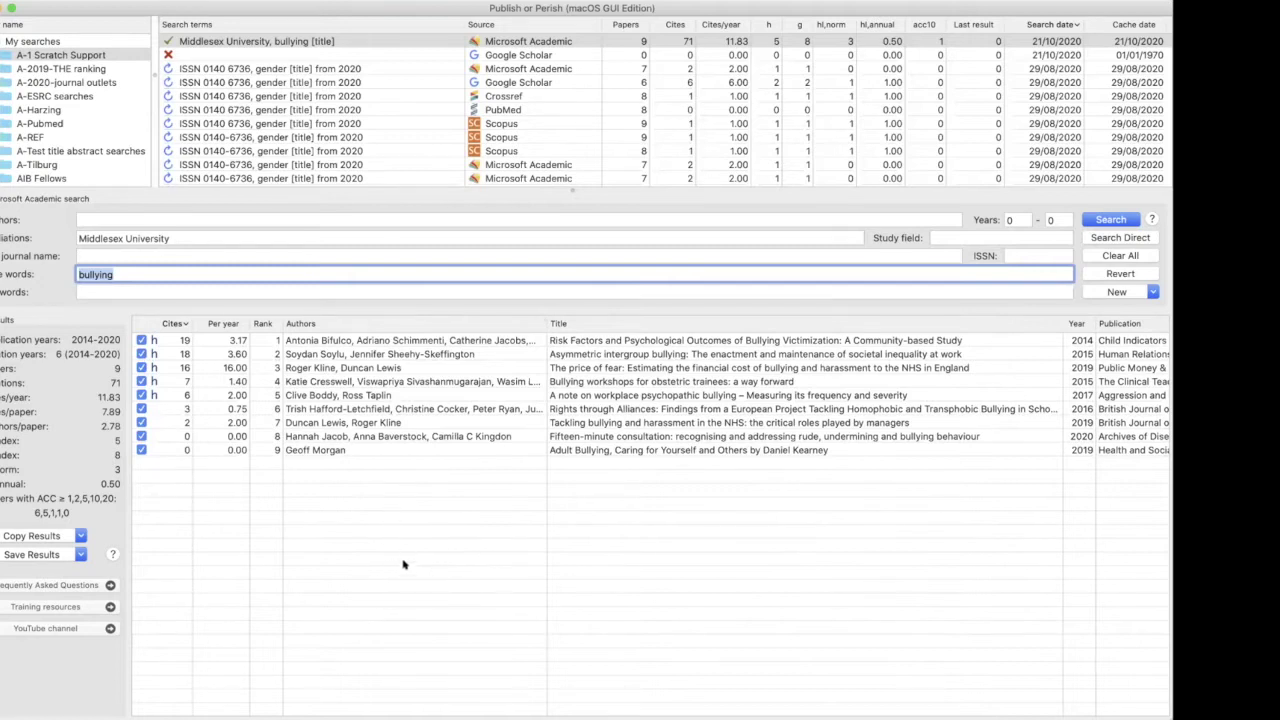
pyautogui.click(304, 352)
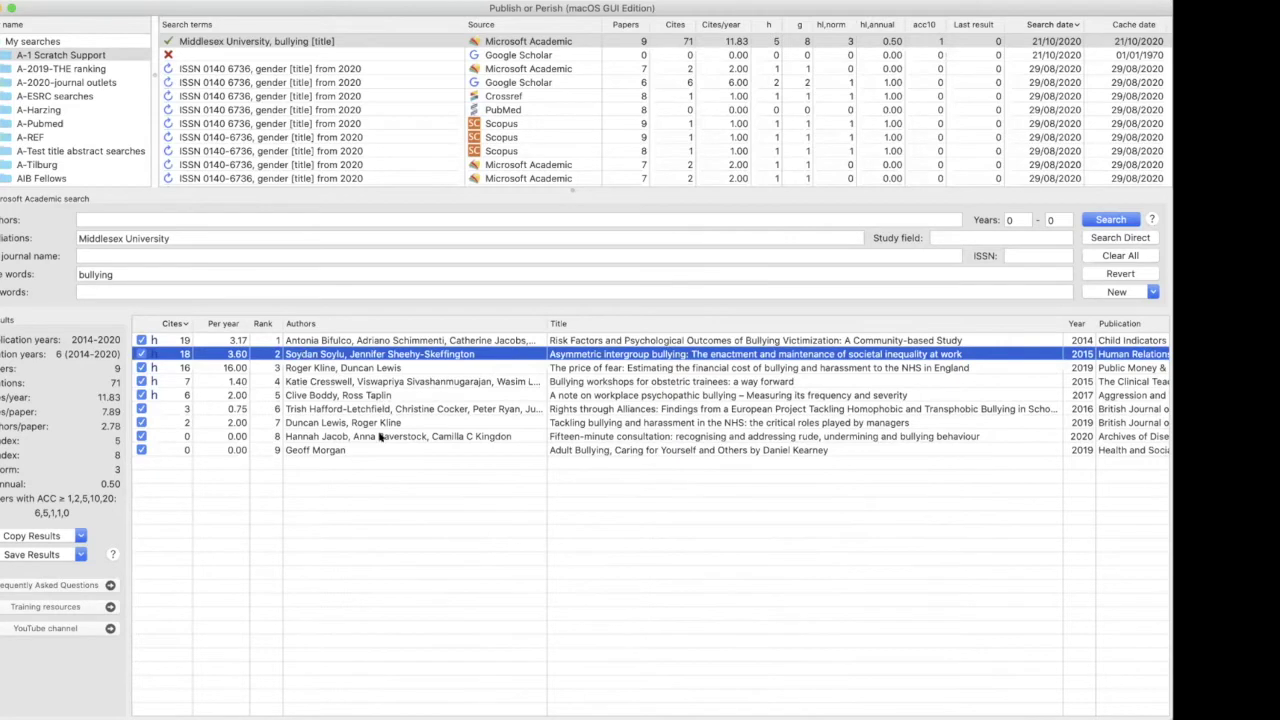
pyautogui.click(310, 367)
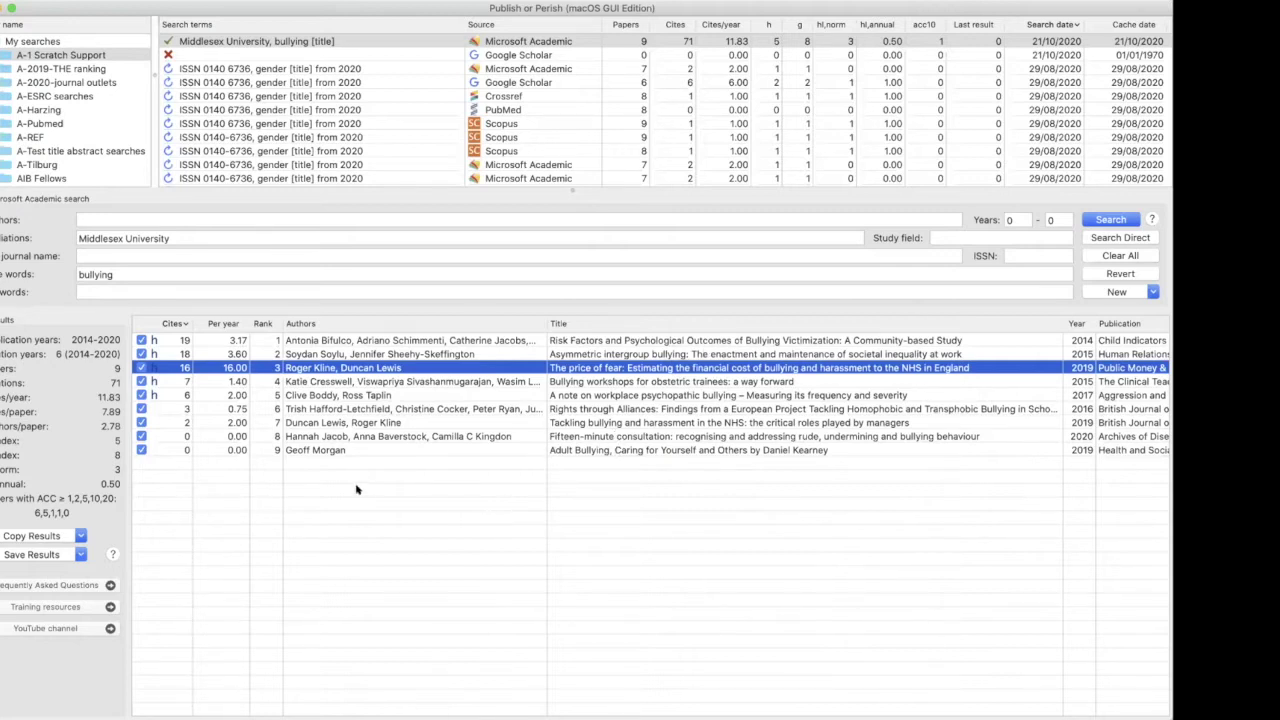
pyautogui.click(364, 423)
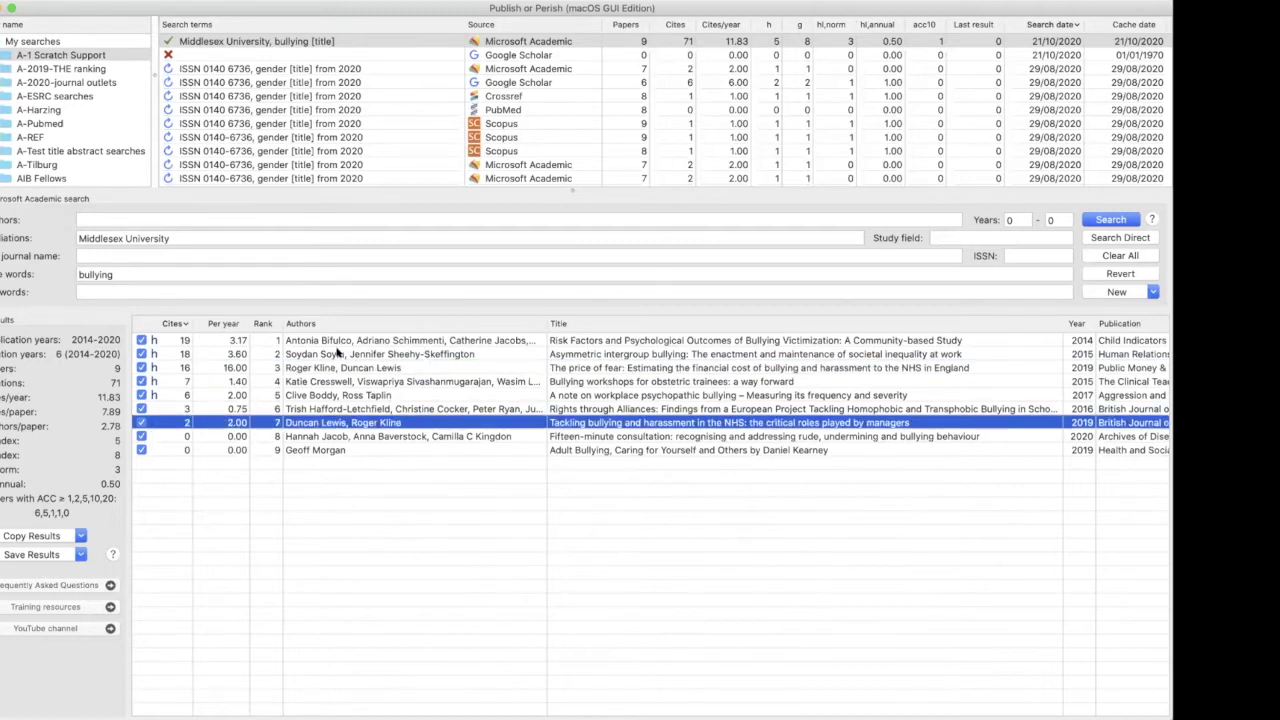
pyautogui.click(372, 383)
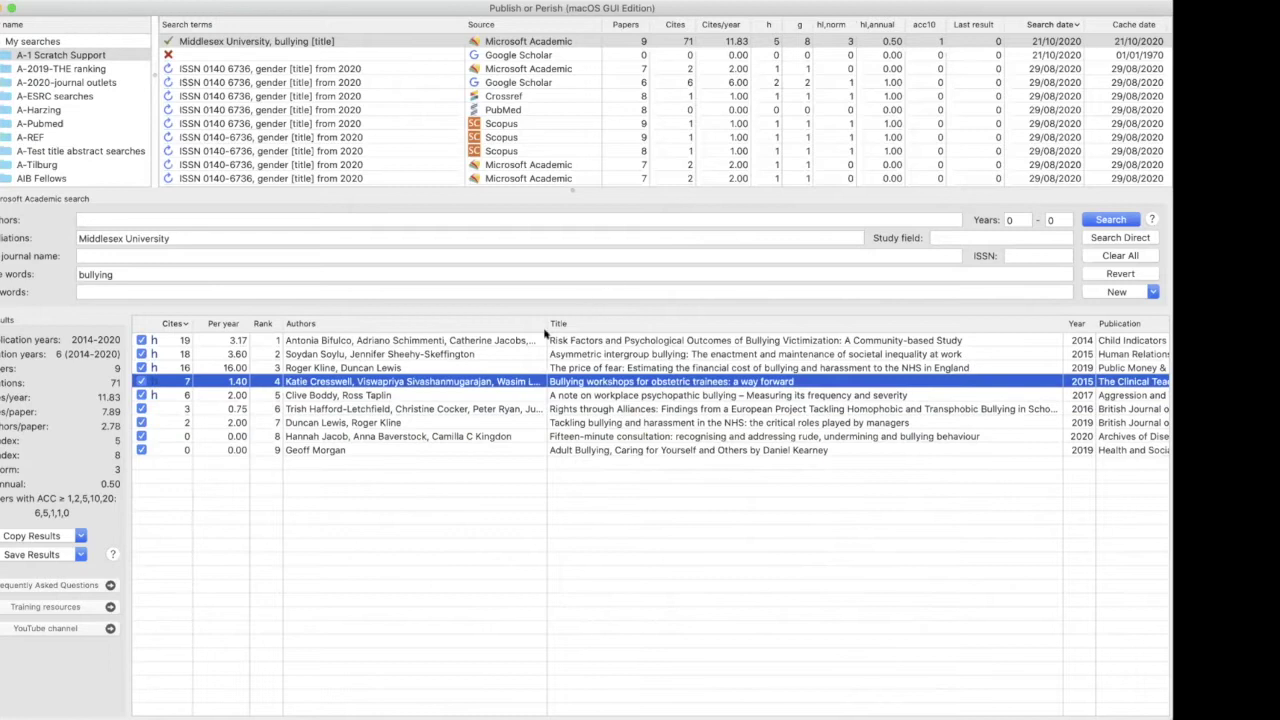
pyautogui.moveTo(538, 323); pyautogui.dragTo(640, 323)
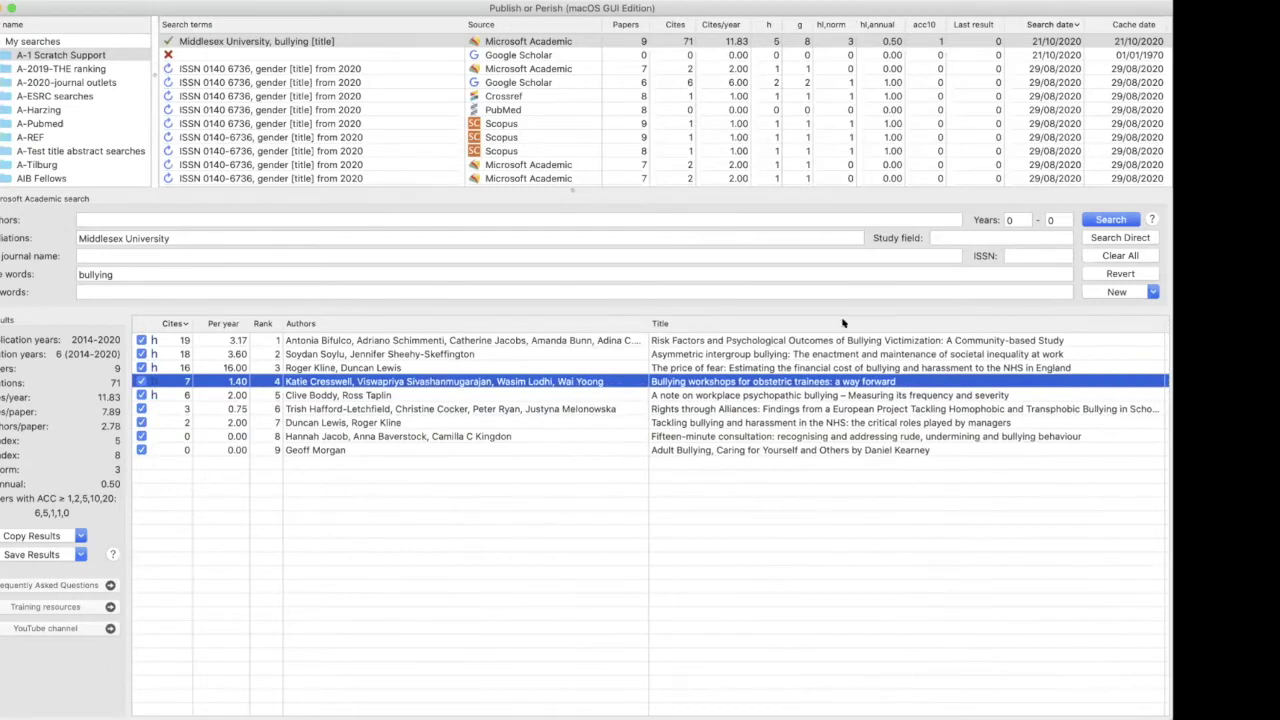
pyautogui.click(650, 323)
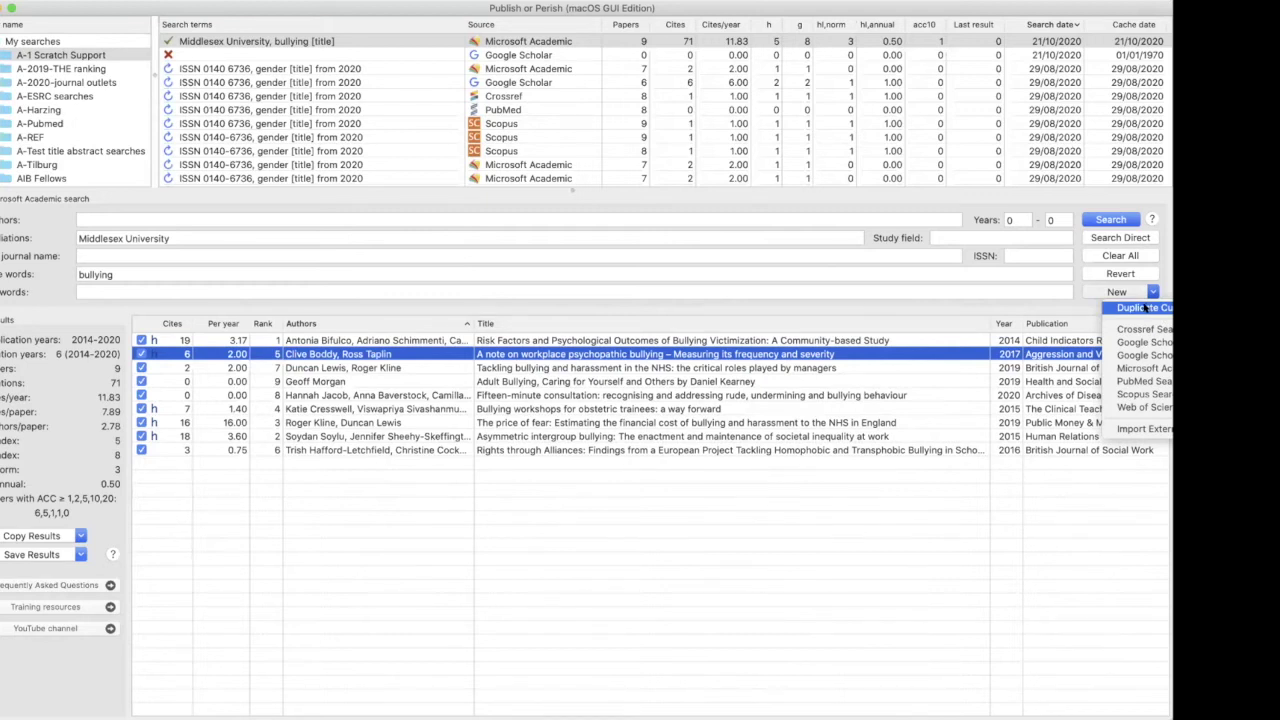
# - Duplicate the Middlesex bullying search as a new search
pyautogui.click(1145, 309)
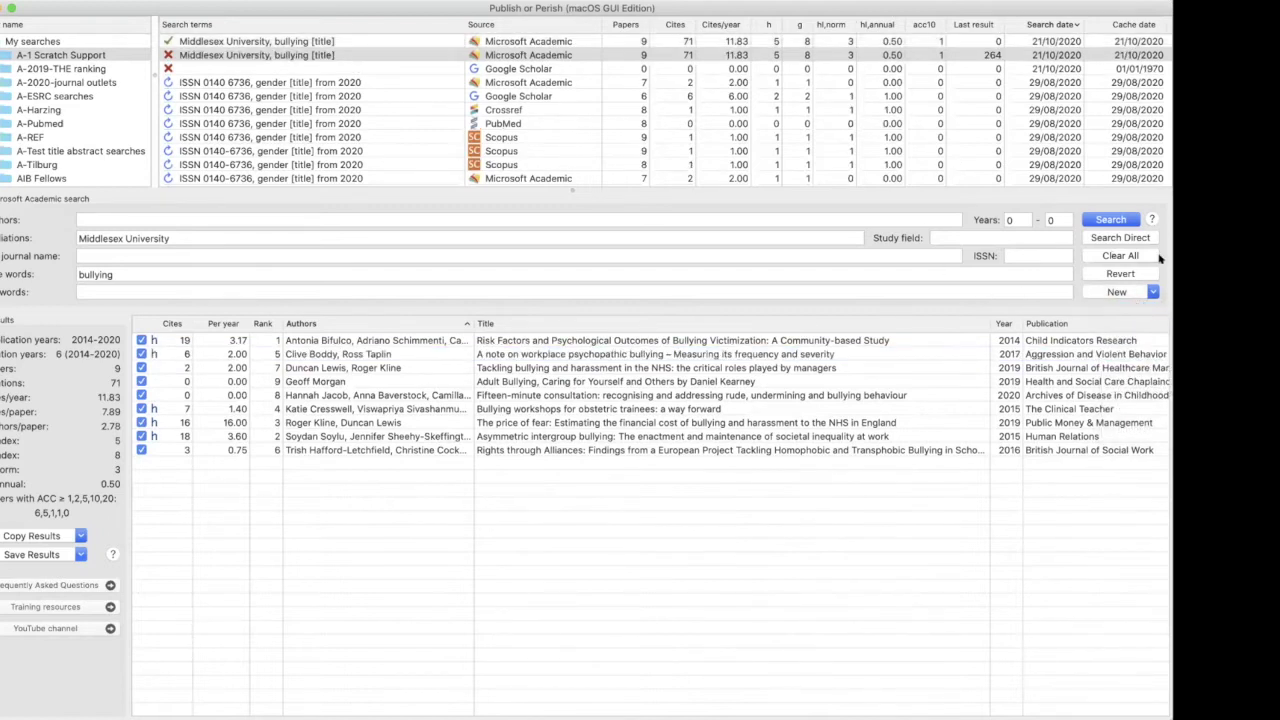
pyautogui.click(1150, 292)
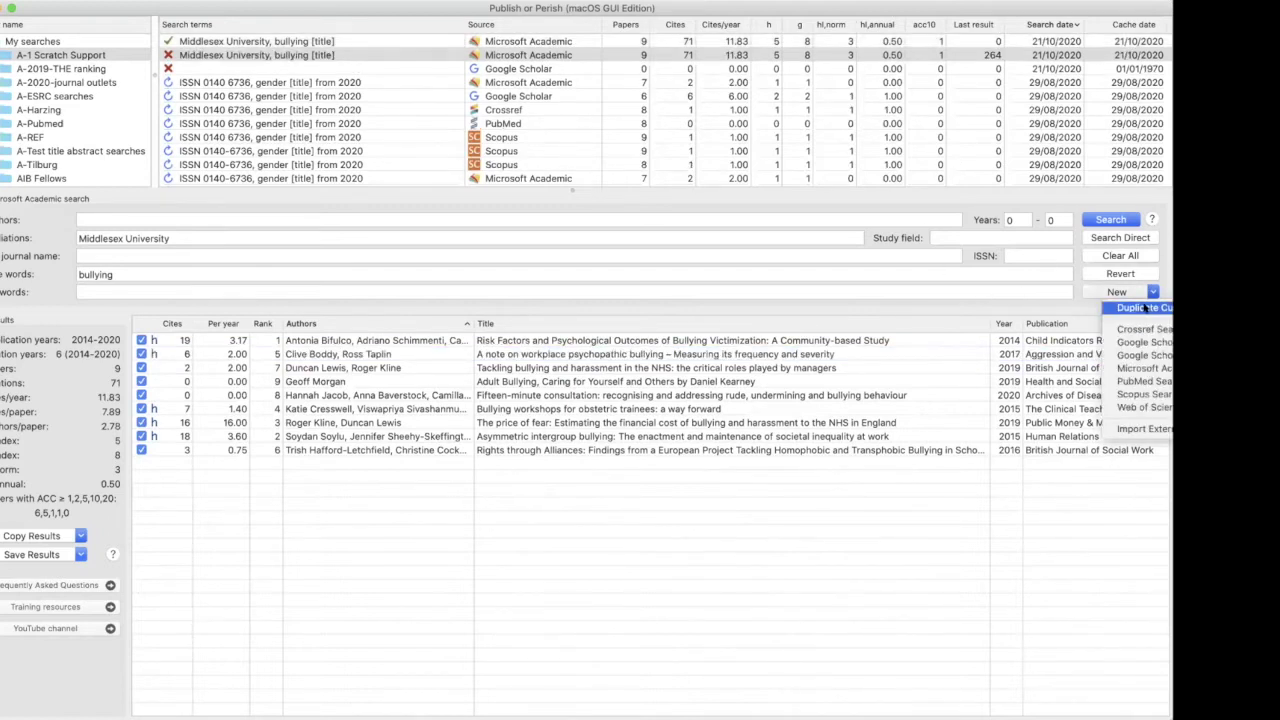
pyautogui.click(1014, 219)
# - Limit the copy to 2019 onward, rerun it for 4 results, and fit the Title column
pyautogui.click(1015, 219)
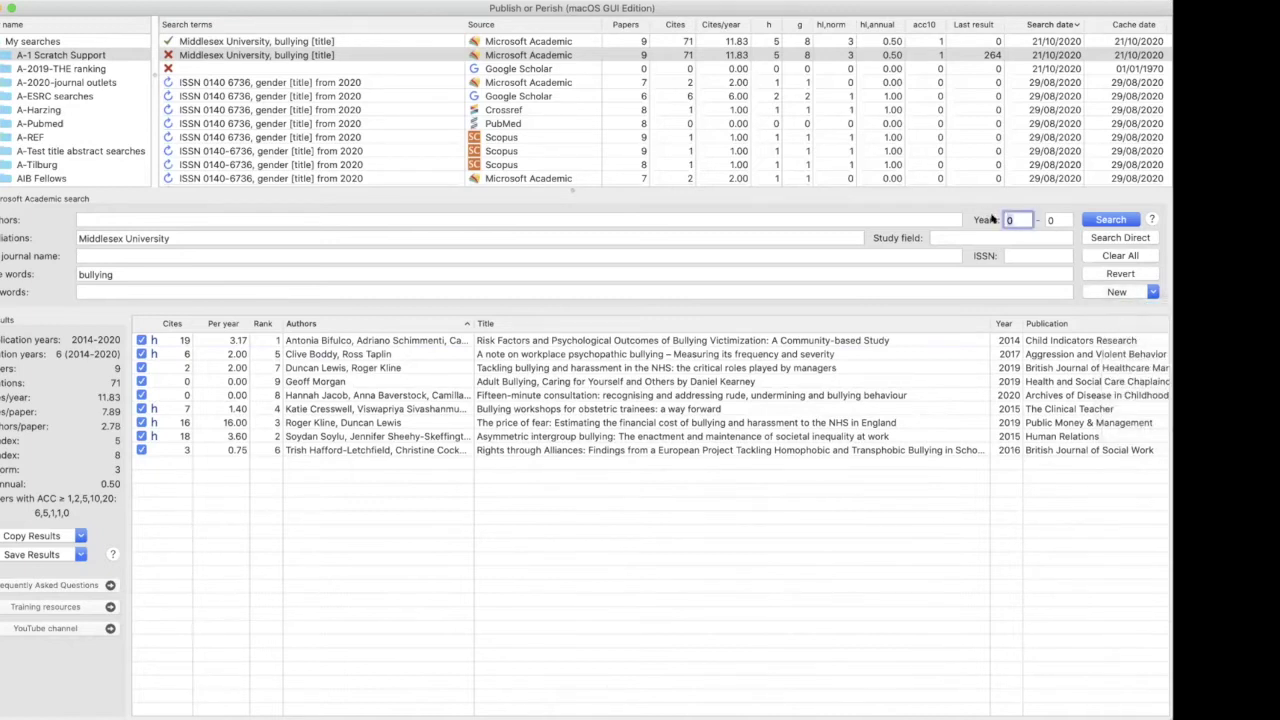
pyautogui.write('202')
pyautogui.press('BackSpace')
pyautogui.write('19')
pyautogui.press('Return')
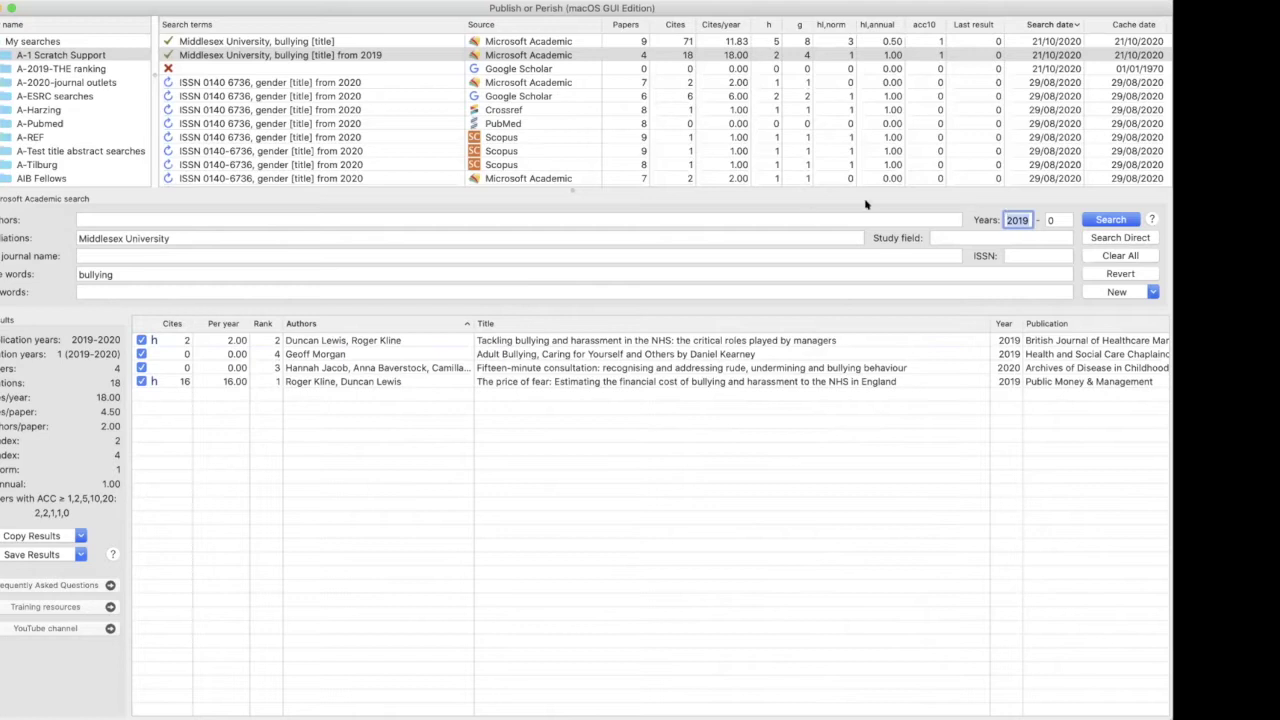
pyautogui.doubleClick(990, 323)
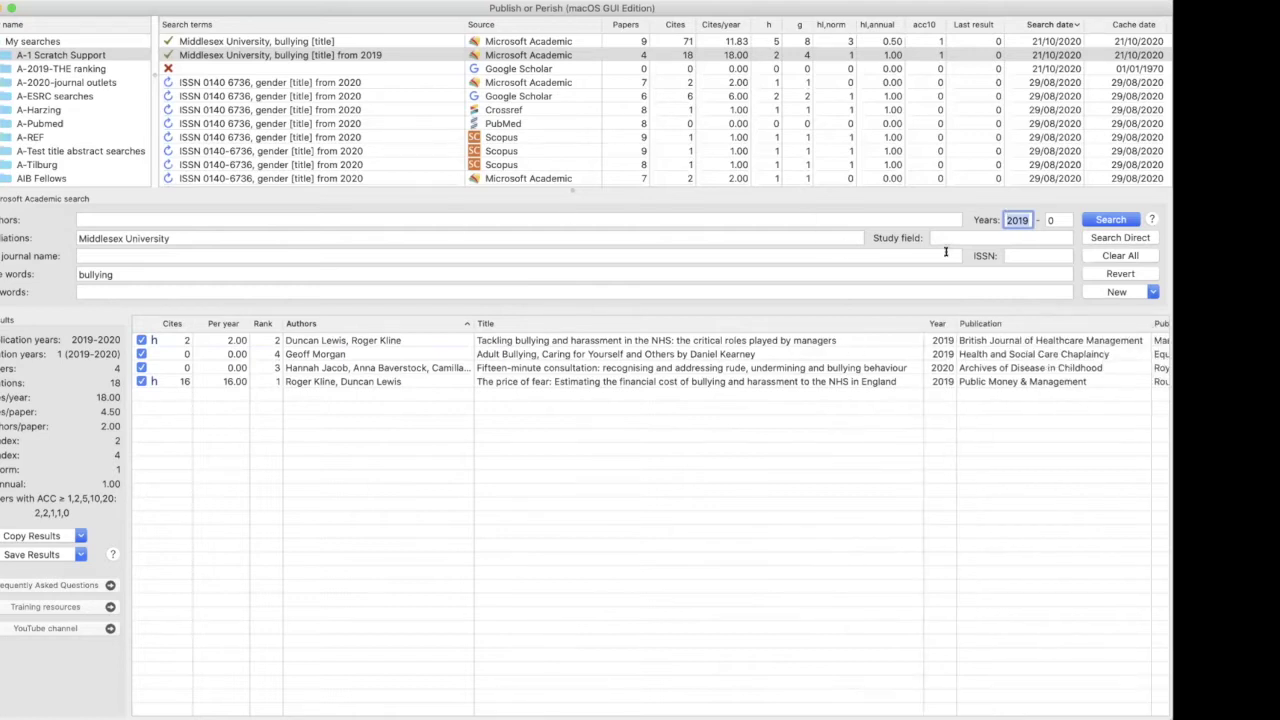
# - Clear the affiliation, title words and year fields with Clear All
pyautogui.click(1108, 256)
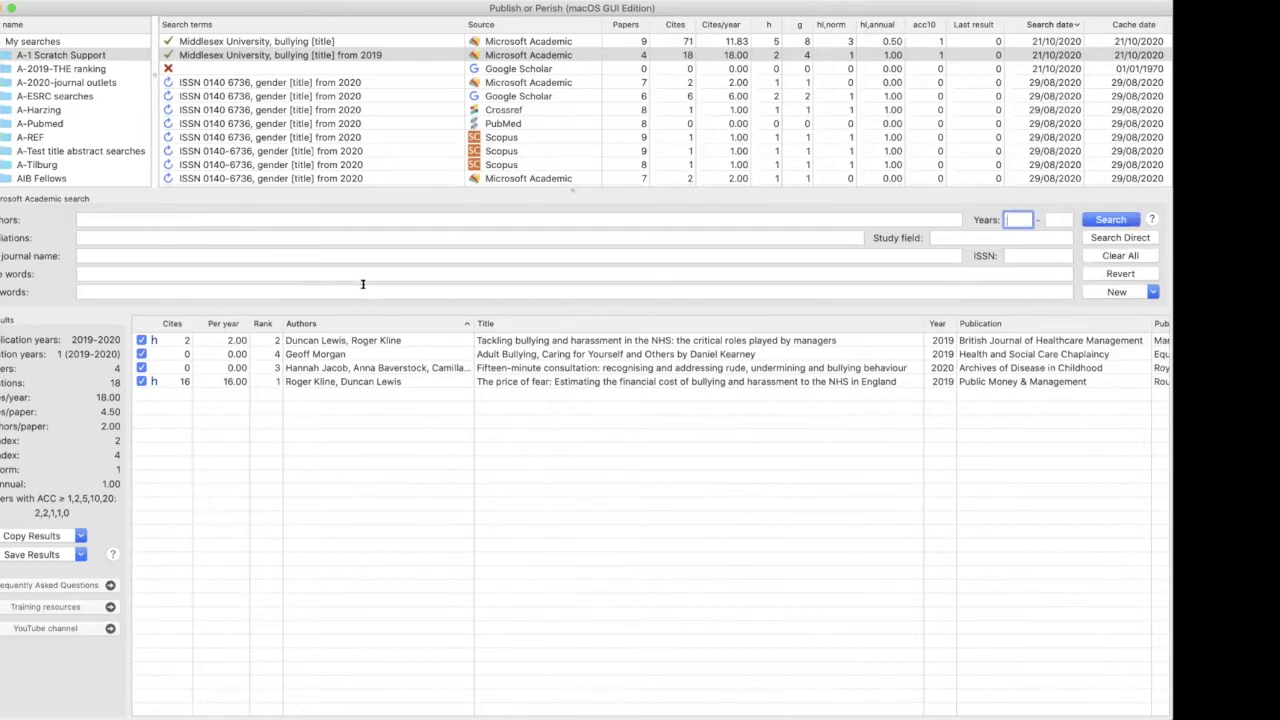